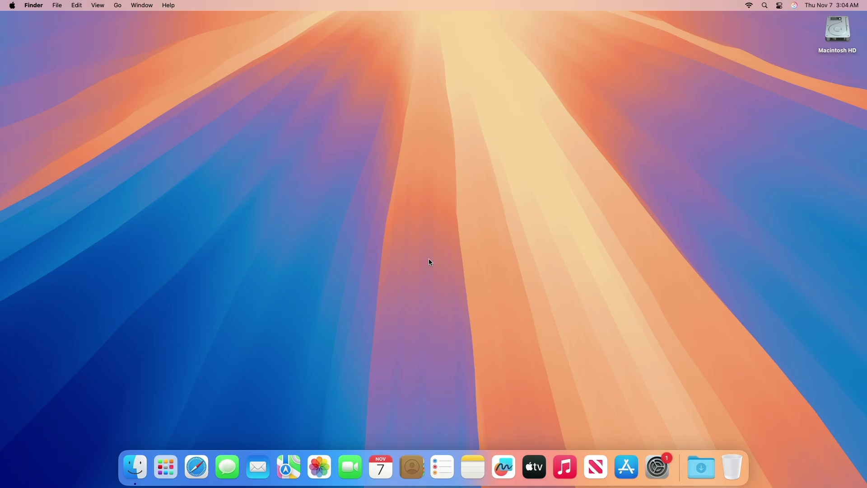
From Software Update's More Info sheet, choose Update Now for macOS Sequoia 15.2 Beta 2
{"action": "left_click", "coordinate": [658, 468]}
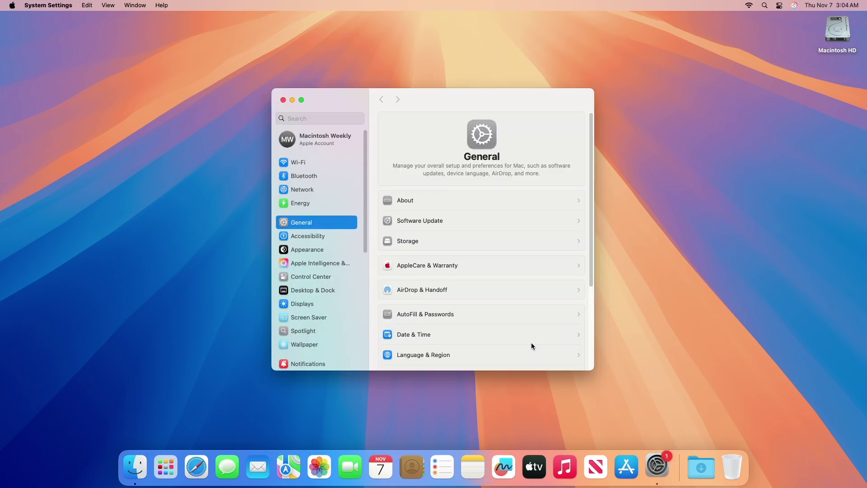
{"action": "left_click", "coordinate": [450, 219]}
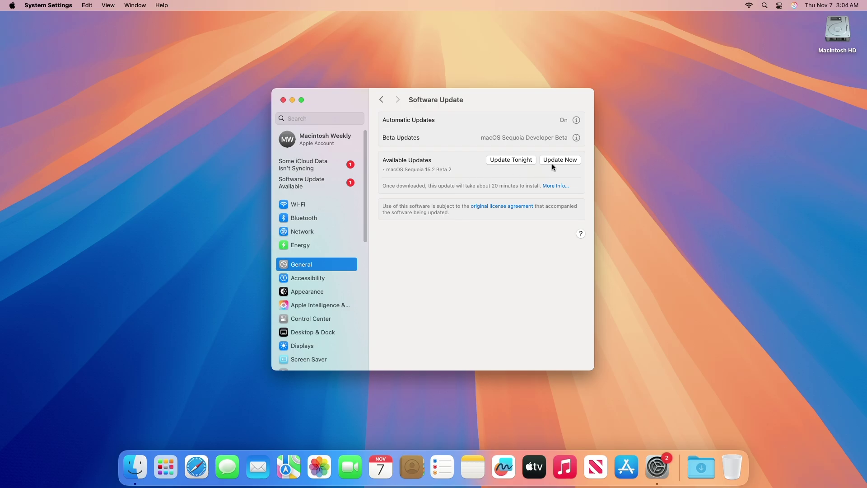
{"action": "left_click", "coordinate": [554, 185]}
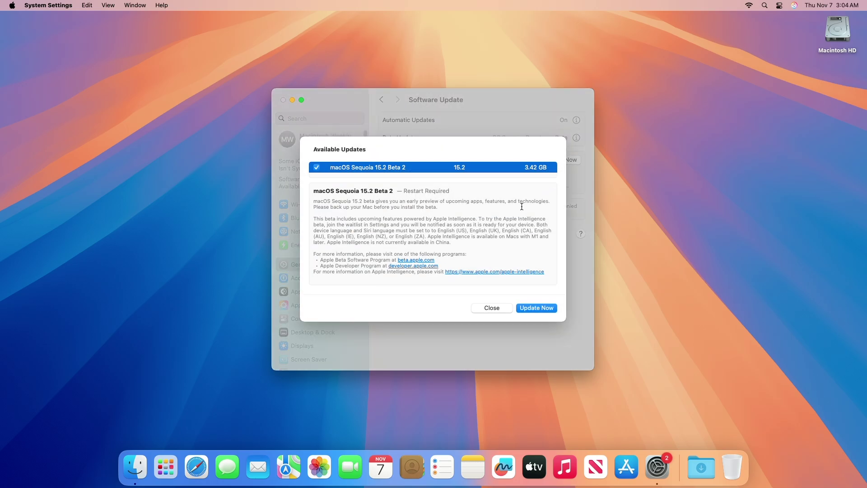
{"action": "left_click", "coordinate": [554, 309]}
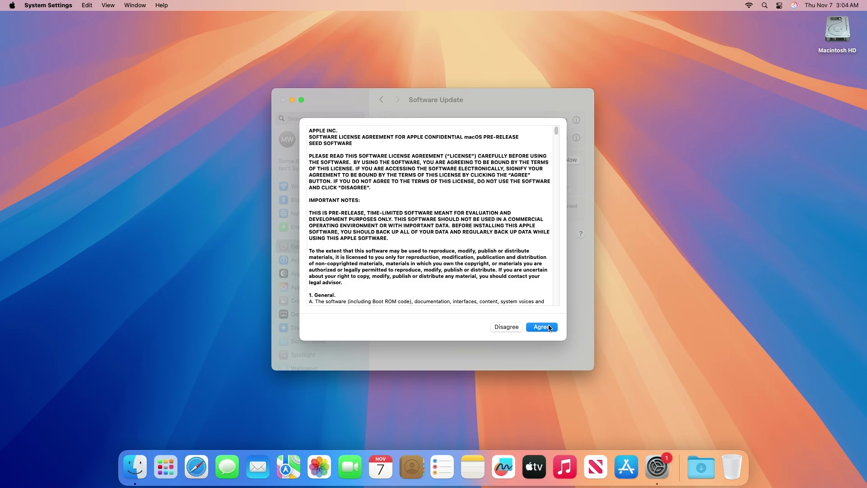
Agree to the license and authorize with the admin password. After restart, confirm Version 15.2 Beta (24C5073e) in About
{"action": "left_click", "coordinate": [550, 327]}
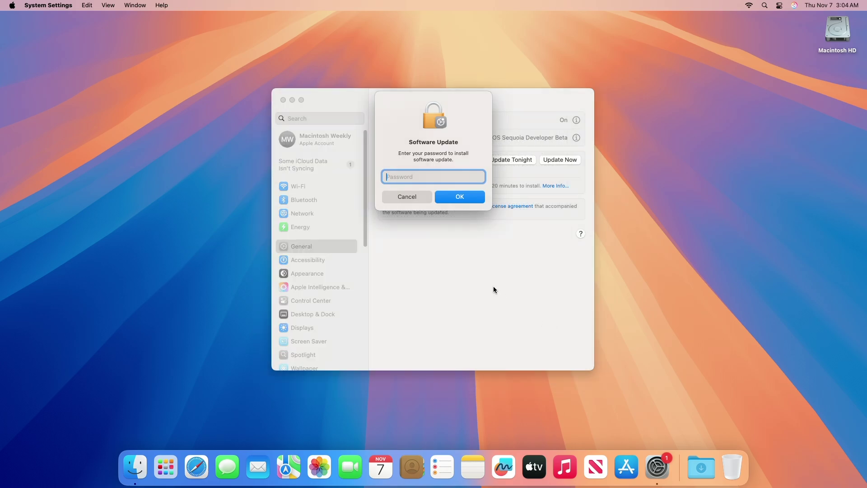
{"action": "type", "text": "****"}
{"action": "key", "text": "Return"}
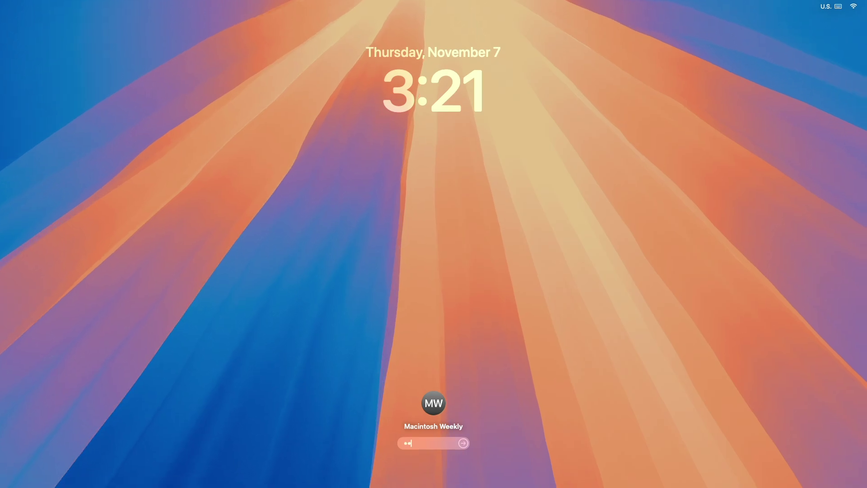
{"action": "key", "text": "Return"}
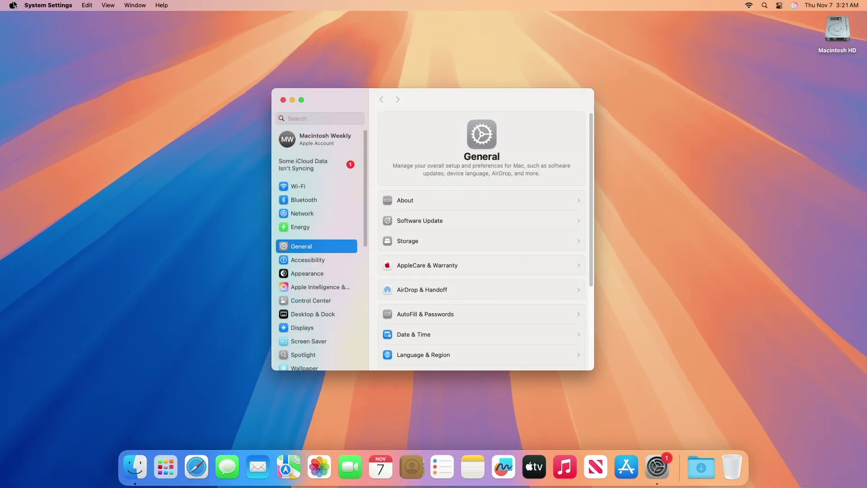
{"action": "left_click", "coordinate": [444, 203]}
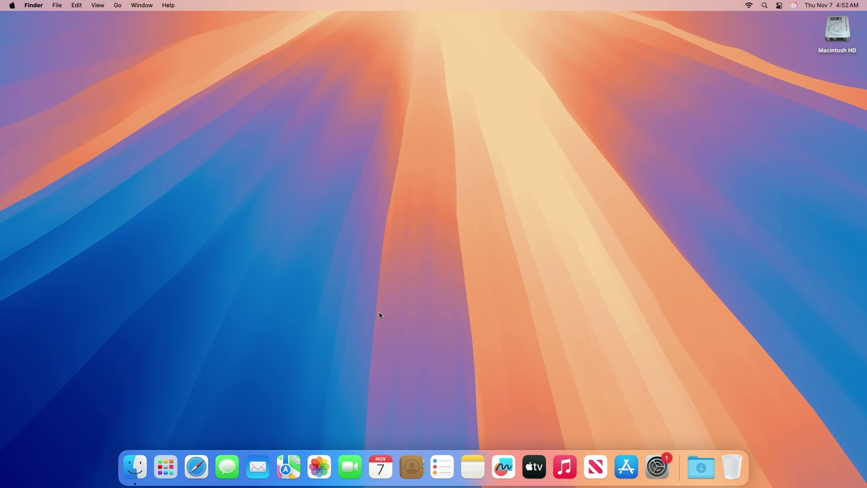
Launch Image Playground through a Spotlight search for 'image playground'
{"action": "key", "text": "super+space"}
{"action": "key", "text": "Return"}
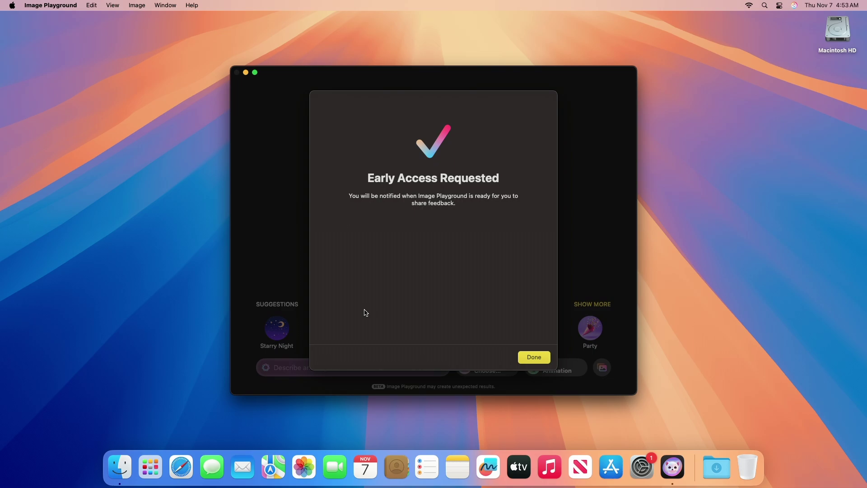
Close Image Playground and enable the ChatGPT extension in Apple Intelligence & Siri without signing in
{"action": "left_click", "coordinate": [524, 357]}
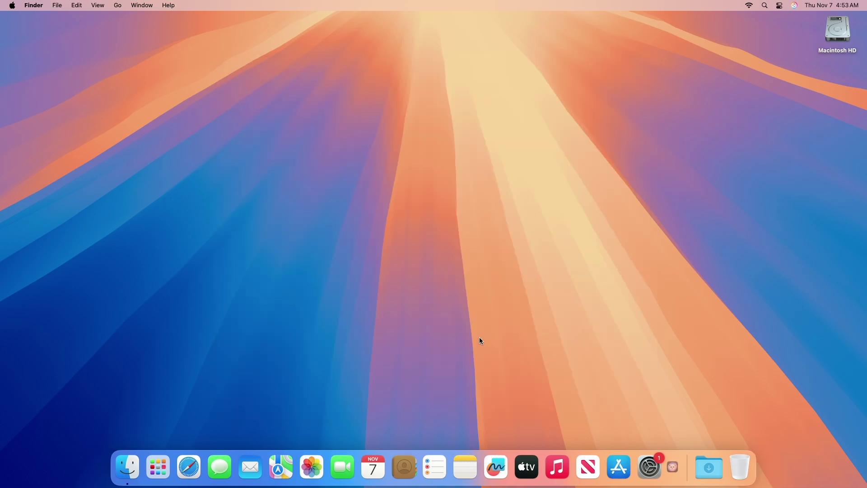
{"action": "left_click", "coordinate": [658, 465]}
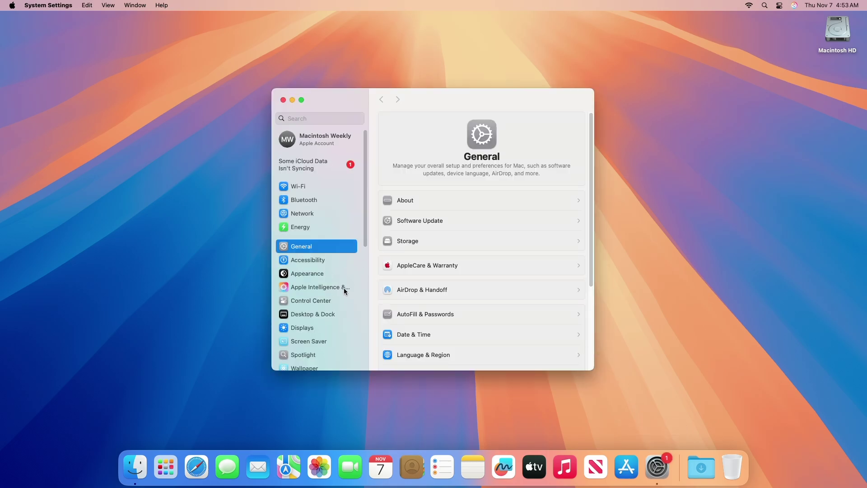
{"action": "left_click", "coordinate": [344, 288]}
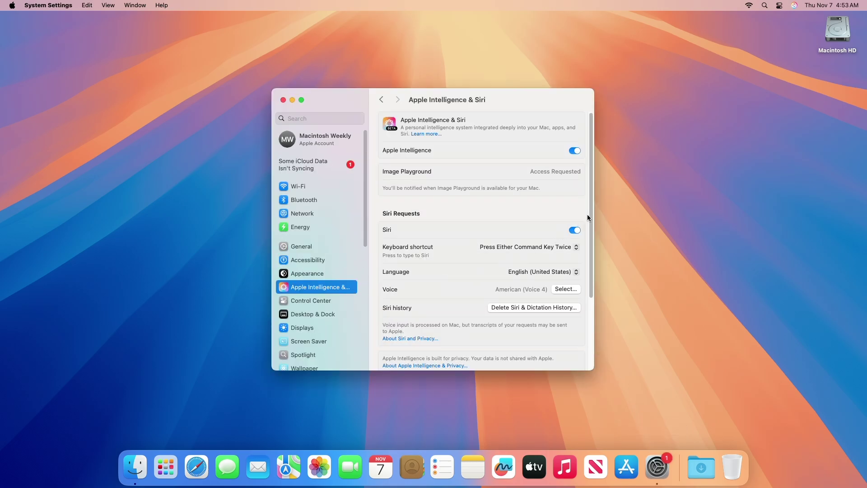
{"action": "scroll", "coordinate": [590, 213], "scroll_direction": "down", "scroll_amount": 1}
{"action": "scroll", "coordinate": [591, 217], "scroll_direction": "down", "scroll_amount": 3}
{"action": "scroll", "coordinate": [592, 228], "scroll_direction": "down", "scroll_amount": 10}
{"action": "left_click", "coordinate": [560, 312]}
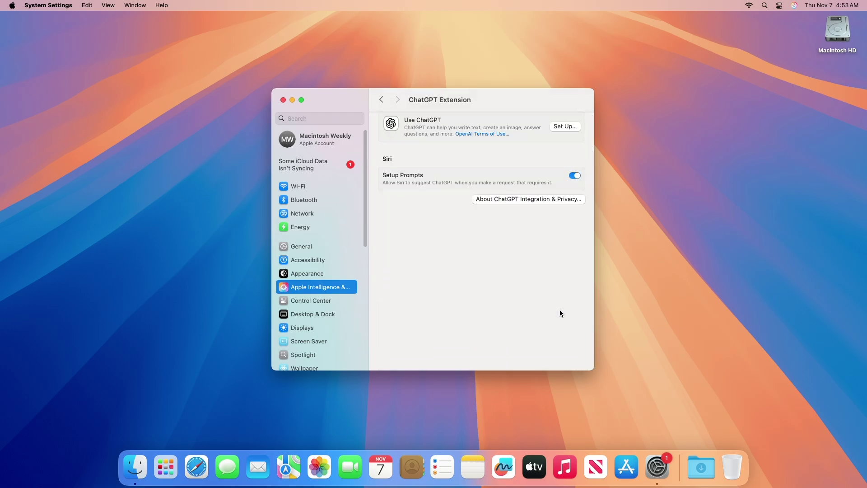
{"action": "left_click", "coordinate": [555, 127]}
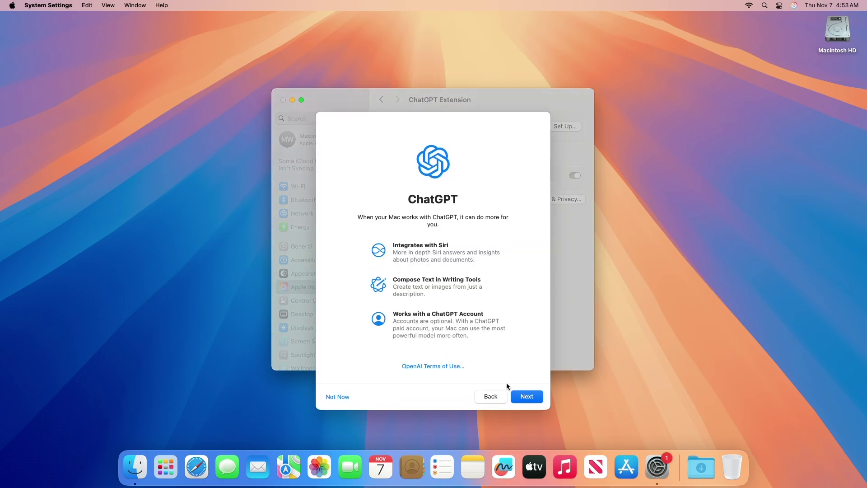
{"action": "left_click", "coordinate": [520, 398]}
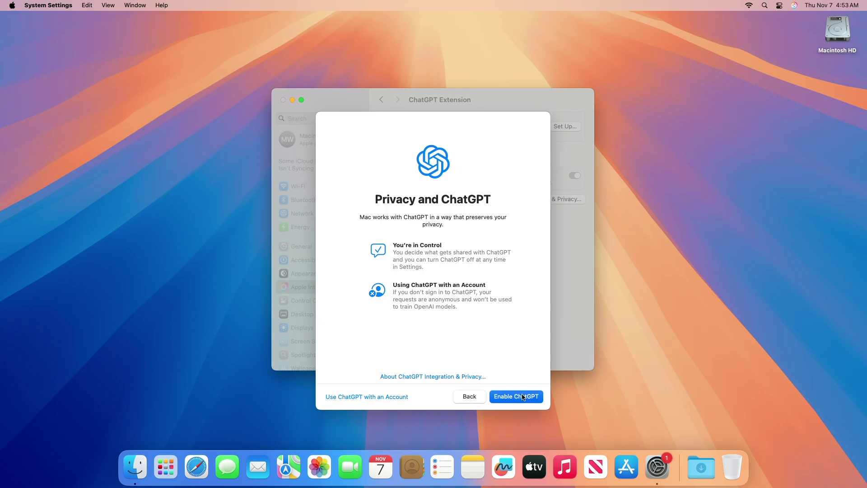
{"action": "left_click", "coordinate": [523, 397]}
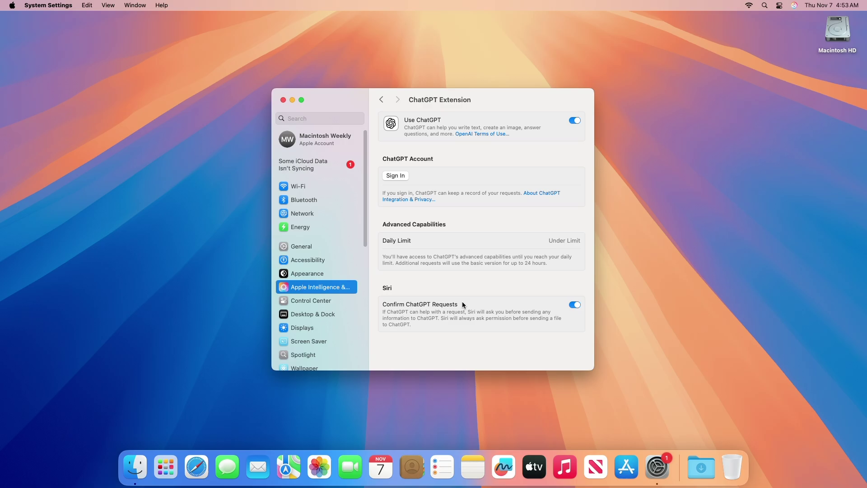
Ask Siri 'tallest person' from the menu-bar type-to-Siri field
{"action": "left_click", "coordinate": [794, 5]}
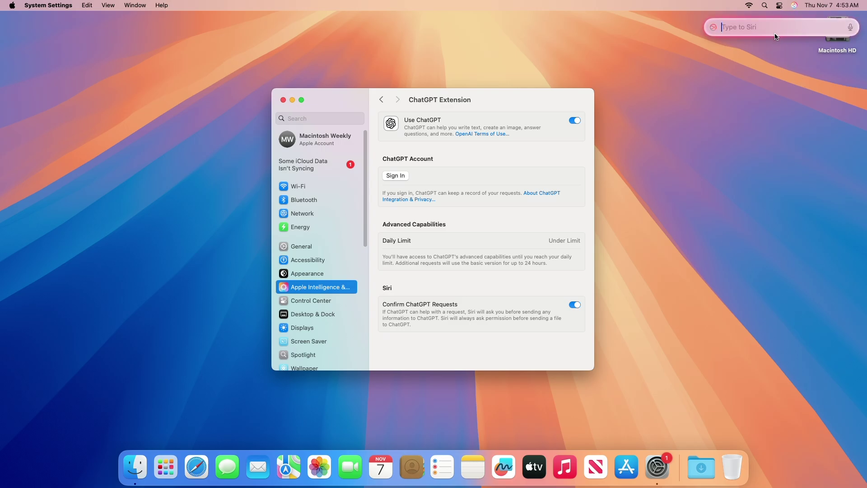
{"action": "type", "text": "tall"}
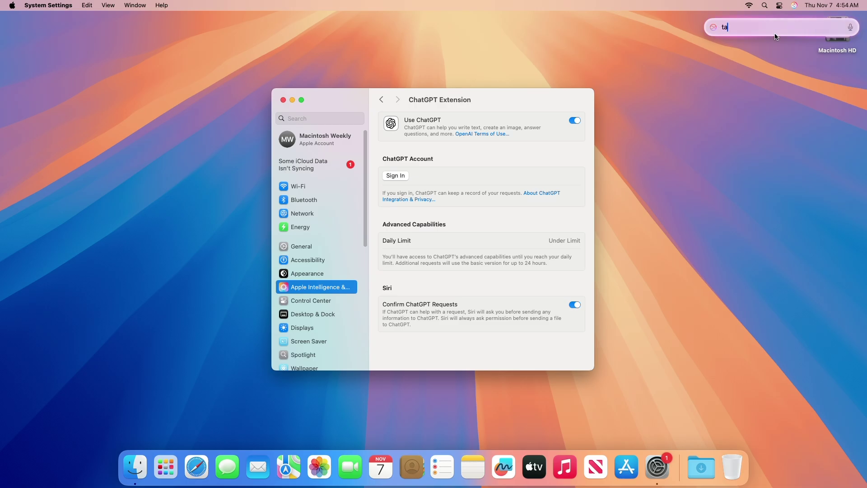
{"action": "type", "text": "est person"}
{"action": "key", "text": "Return"}
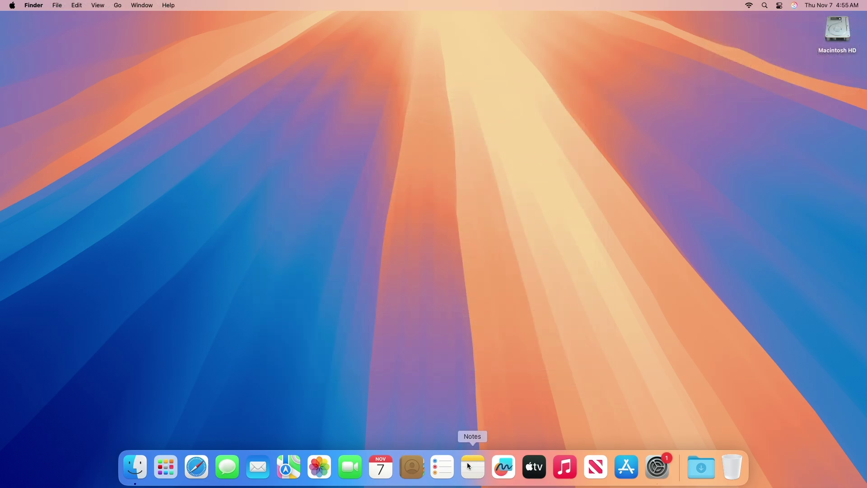
Open Notes past its welcome screen and select the line 2*56*4654/65465-55 in the createinstallmedia note
{"action": "left_click", "coordinate": [470, 466]}
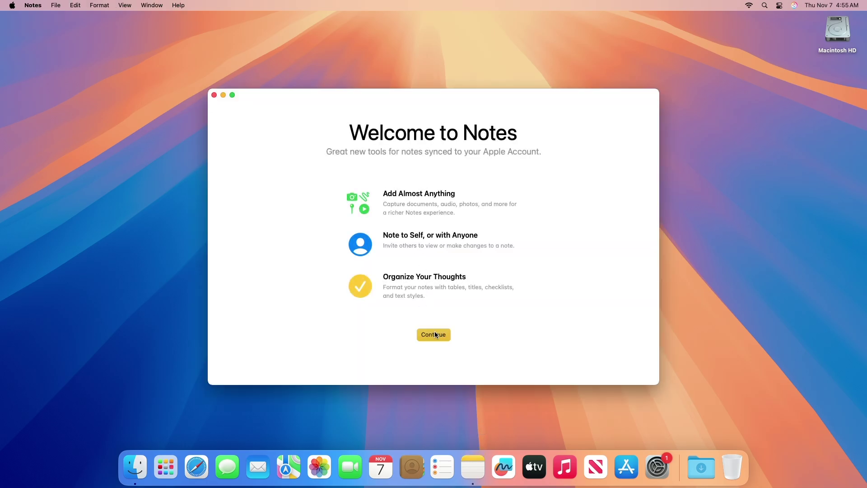
{"action": "left_click", "coordinate": [433, 334]}
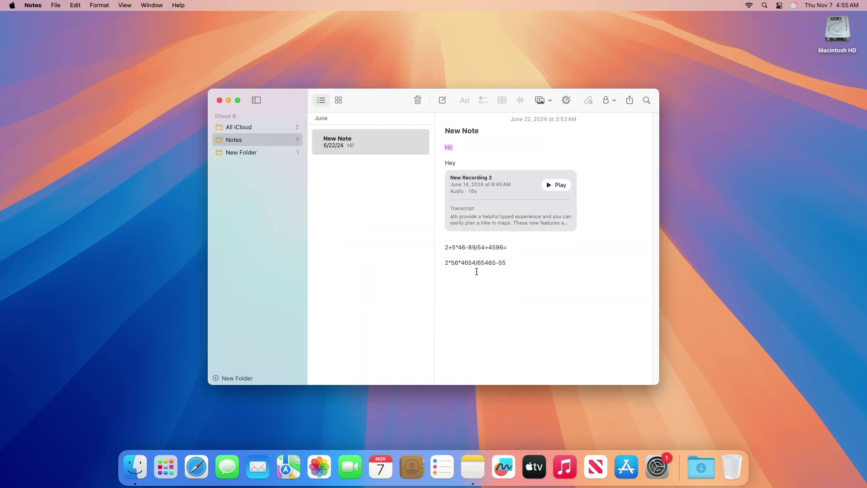
{"action": "mouse_move", "coordinate": [516, 262]}
{"action": "left_click_drag", "start_coordinate": [515, 263], "coordinate": [442, 262]}
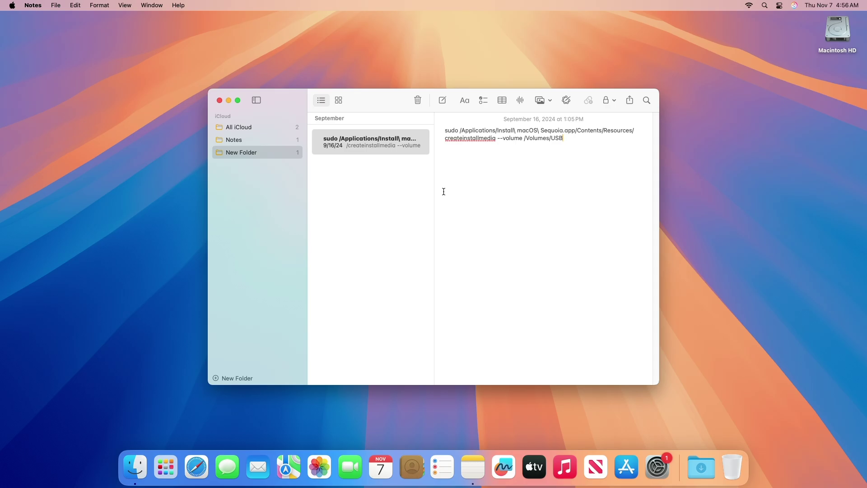
Quit Notes, launch Find My from Launchpad to see What's New on Share Item Location, then quit it
{"action": "key", "text": "super+q"}
{"action": "left_click", "coordinate": [166, 466]}
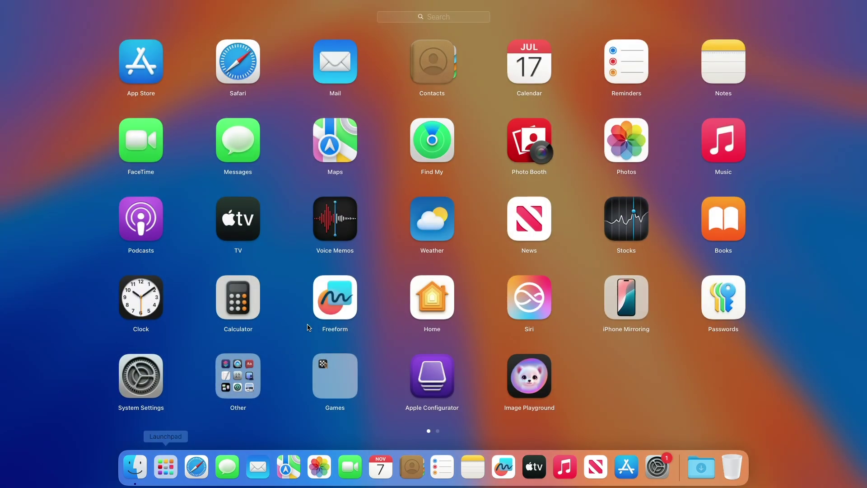
{"action": "left_click", "coordinate": [413, 188]}
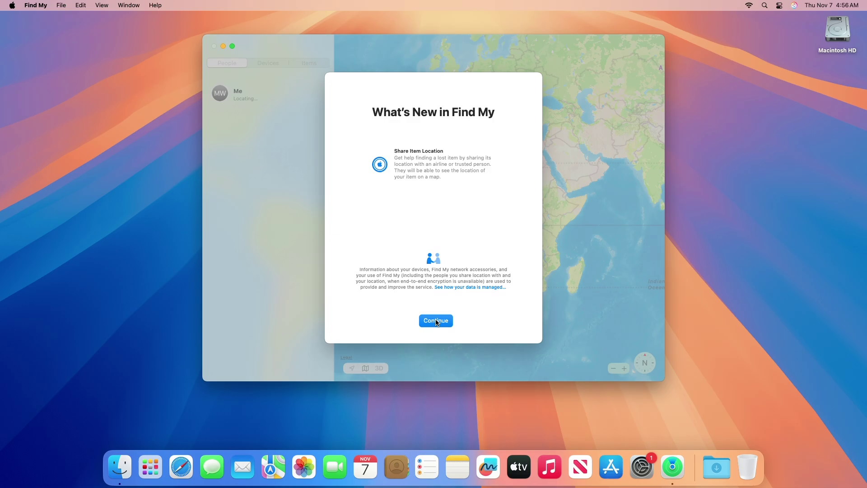
{"action": "key", "text": "super+q"}
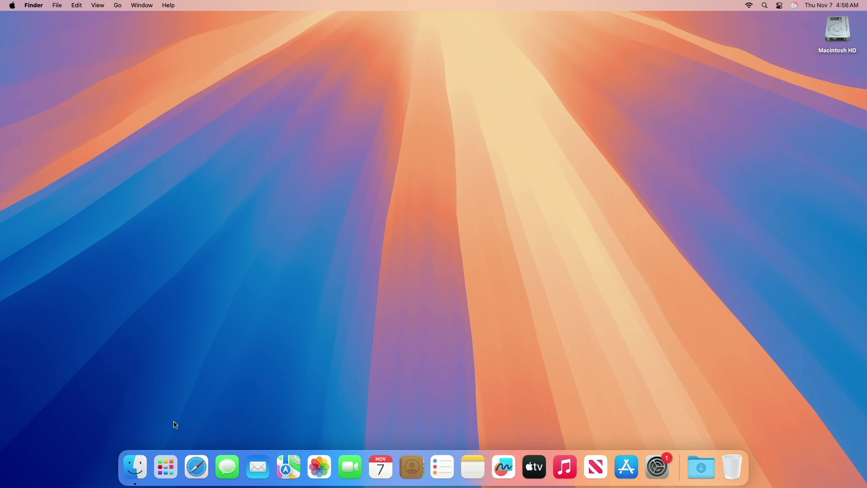
From the Weather app, set Weather to Show in Menu Bar in Control Center, then open its 48°F menu-bar forecast
{"action": "left_click", "coordinate": [169, 469]}
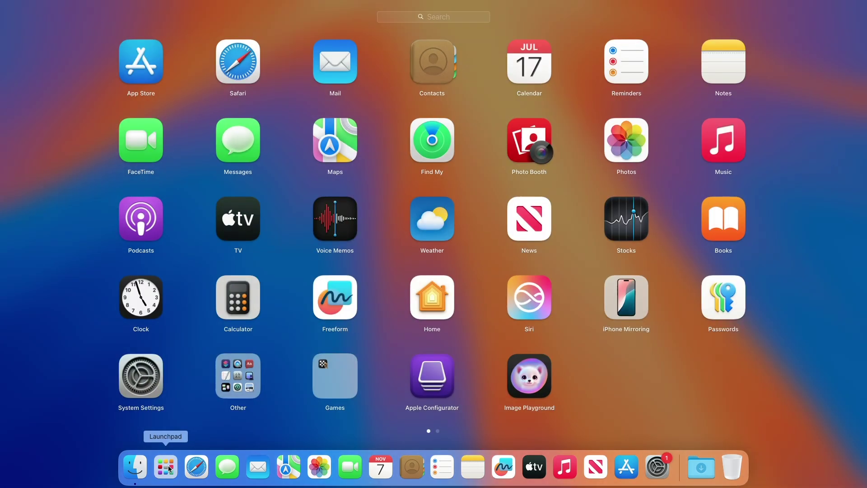
{"action": "left_click", "coordinate": [419, 229]}
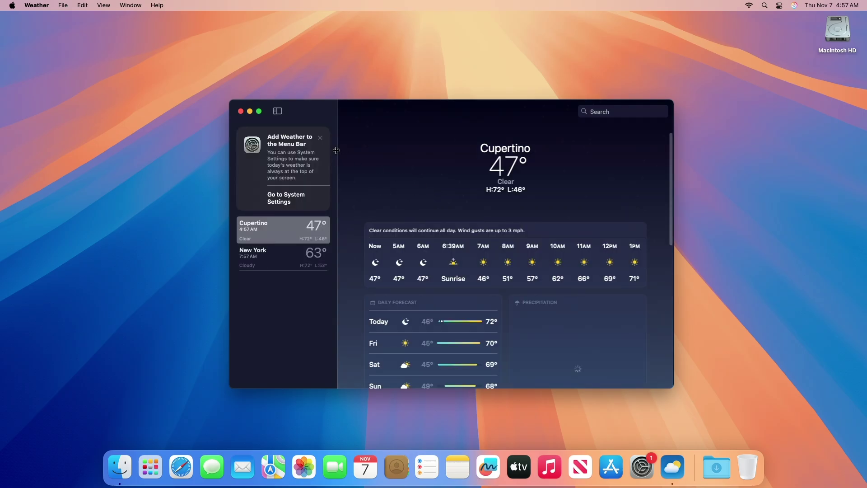
{"action": "left_click", "coordinate": [288, 198]}
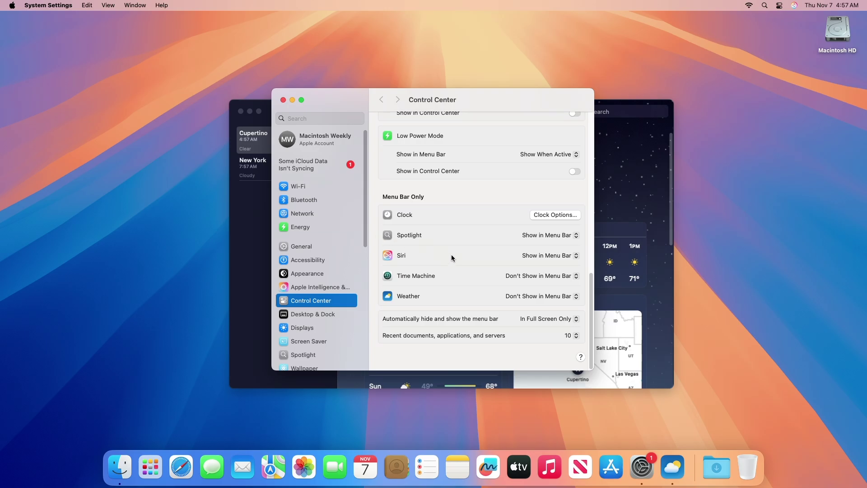
{"action": "left_click", "coordinate": [538, 296]}
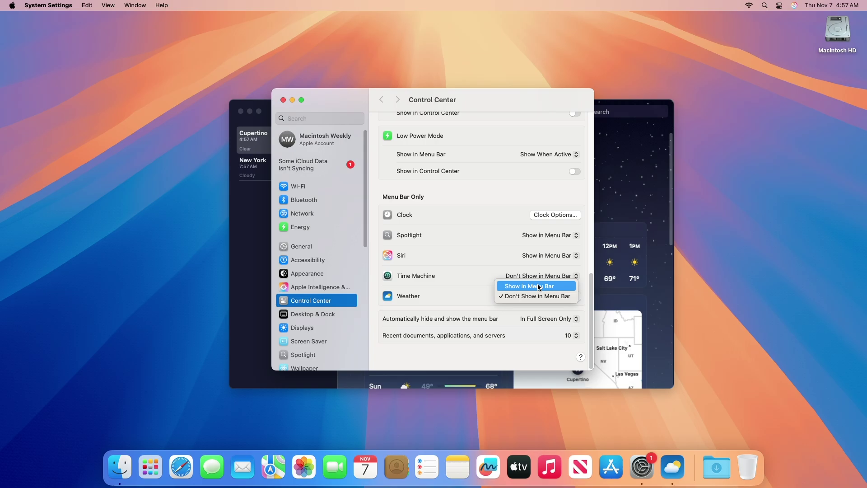
{"action": "left_click", "coordinate": [532, 286]}
{"action": "left_click", "coordinate": [734, 4]}
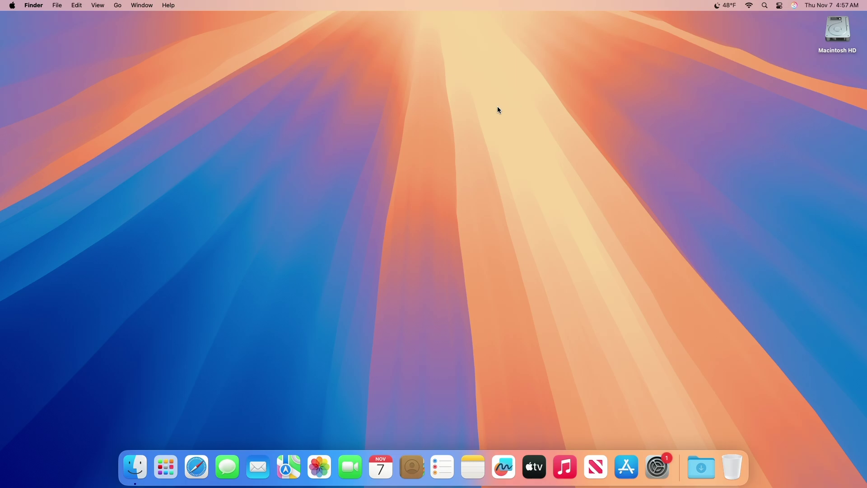
Open wallpaper settings from the desktop menu and expand Pictures to show all 40 wallpapers
{"action": "right_click", "coordinate": [497, 107]}
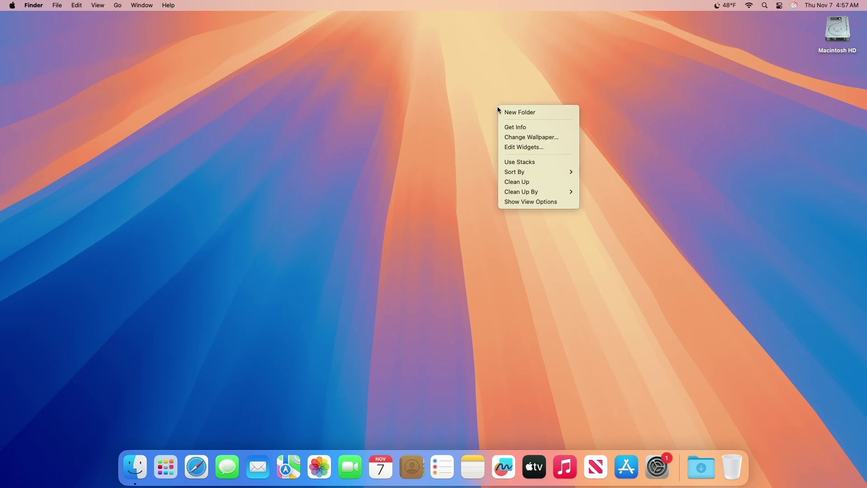
{"action": "left_click", "coordinate": [517, 137]}
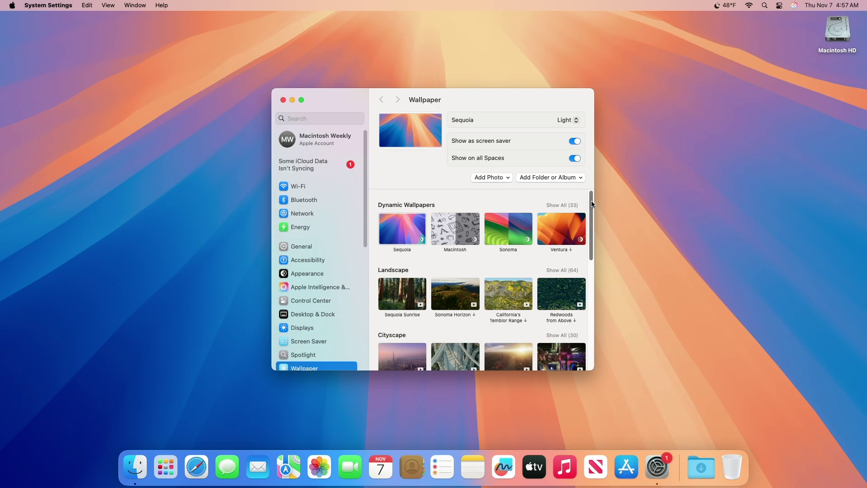
{"action": "left_click_drag", "start_coordinate": [592, 201], "coordinate": [591, 226]}
{"action": "scroll", "coordinate": [565, 243], "scroll_direction": "down", "scroll_amount": 10}
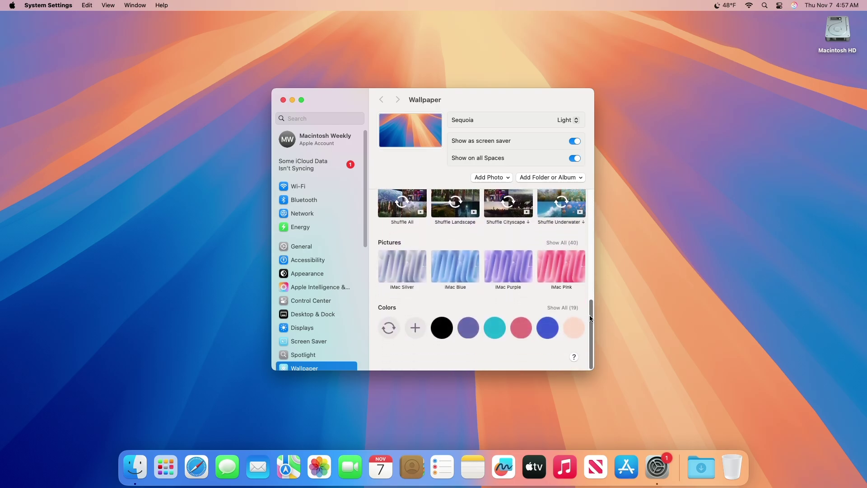
{"action": "left_click", "coordinate": [565, 245]}
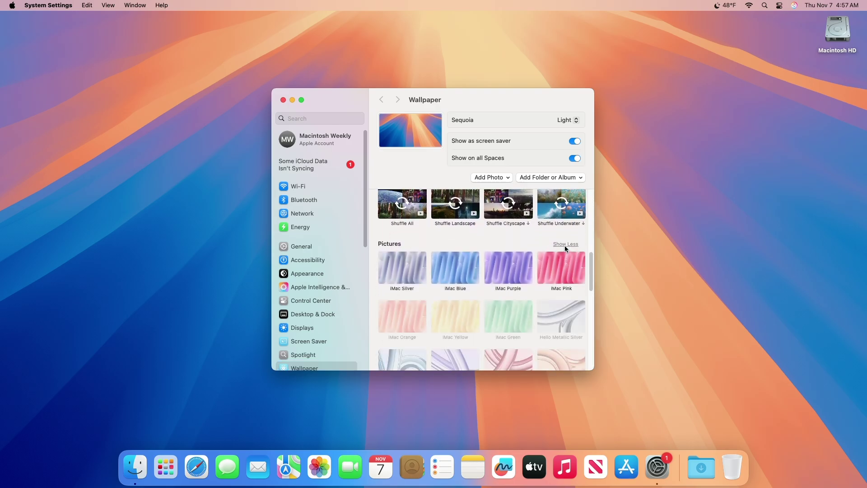
{"action": "left_click_drag", "start_coordinate": [593, 267], "coordinate": [592, 274]}
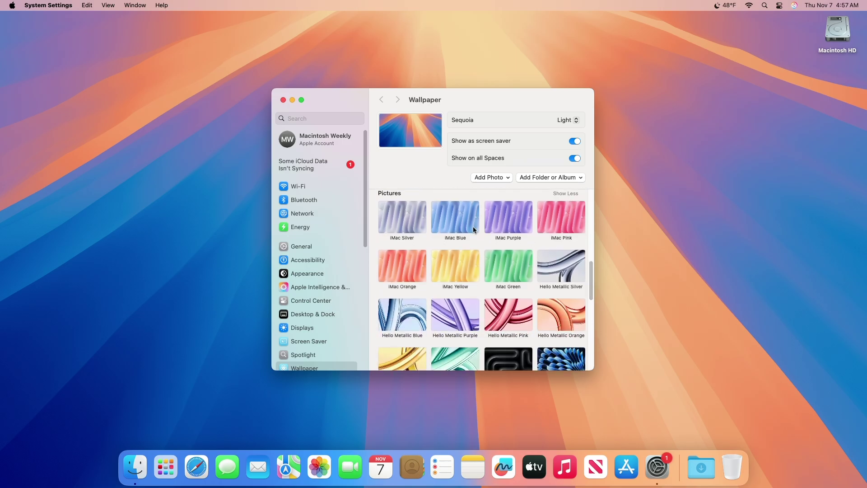
Try iMac Silver, Blue, Purple, Pink, Green, Yellow and Orange wallpapers, then reselect Sequoia
{"action": "left_click", "coordinate": [396, 218]}
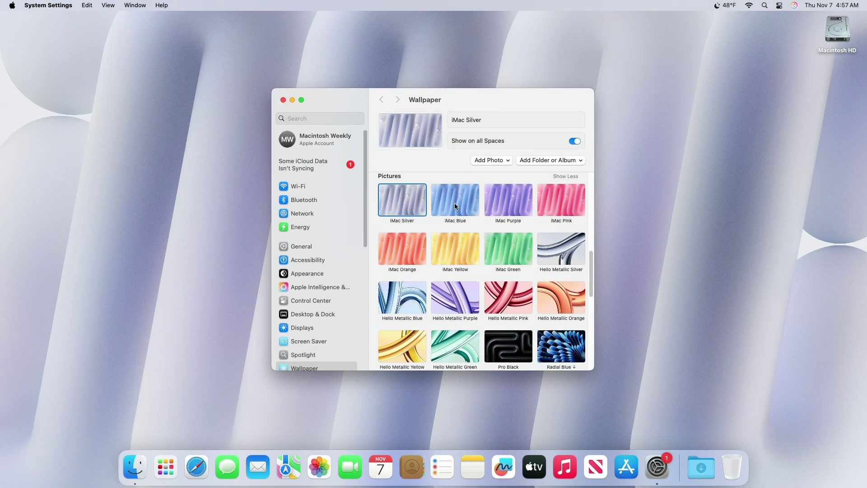
{"action": "left_click", "coordinate": [455, 204]}
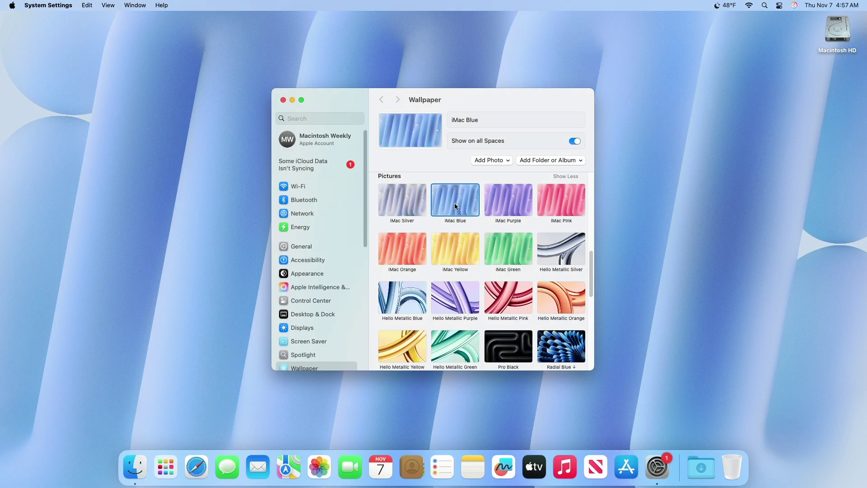
{"action": "left_click", "coordinate": [506, 200]}
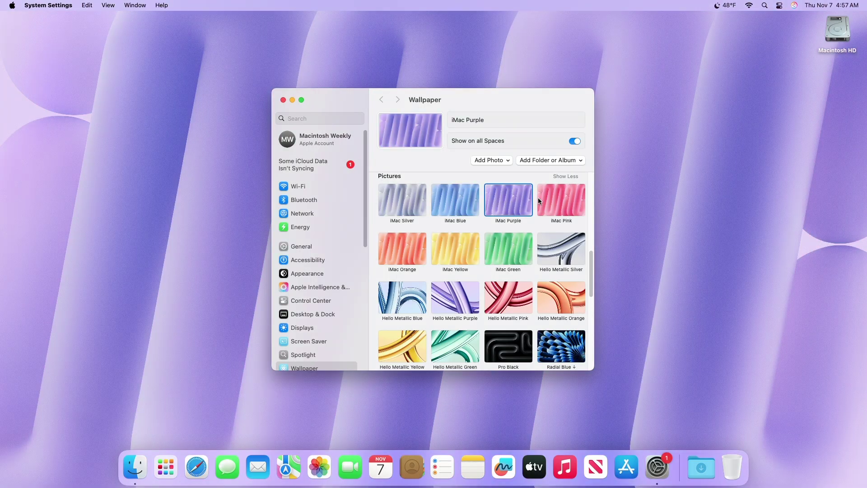
{"action": "left_click", "coordinate": [565, 200]}
{"action": "left_click", "coordinate": [492, 254]}
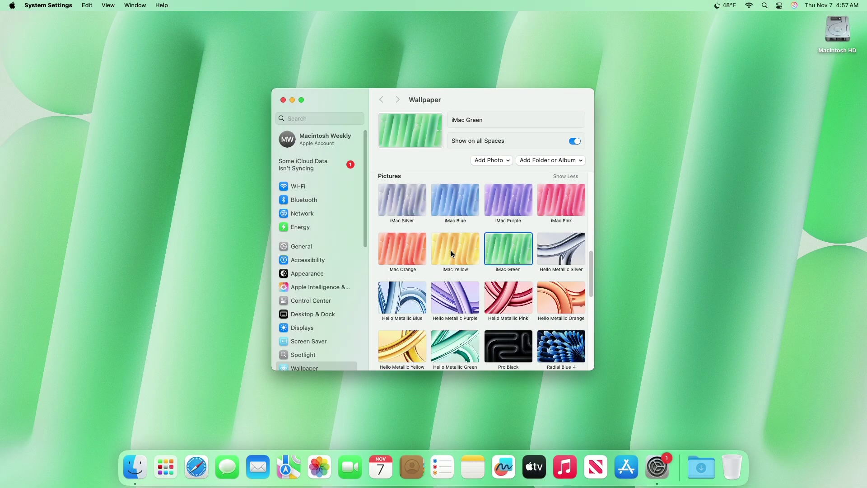
{"action": "left_click", "coordinate": [451, 250]}
{"action": "left_click", "coordinate": [397, 248]}
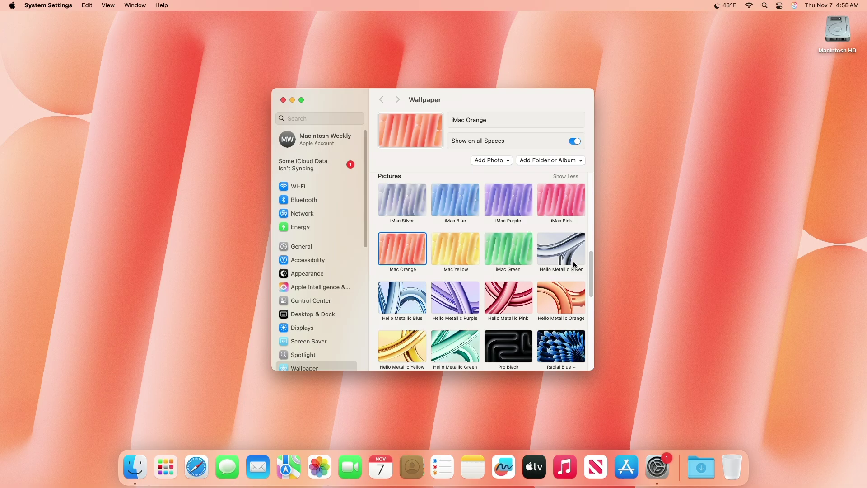
{"action": "left_click_drag", "start_coordinate": [592, 263], "coordinate": [601, 165]}
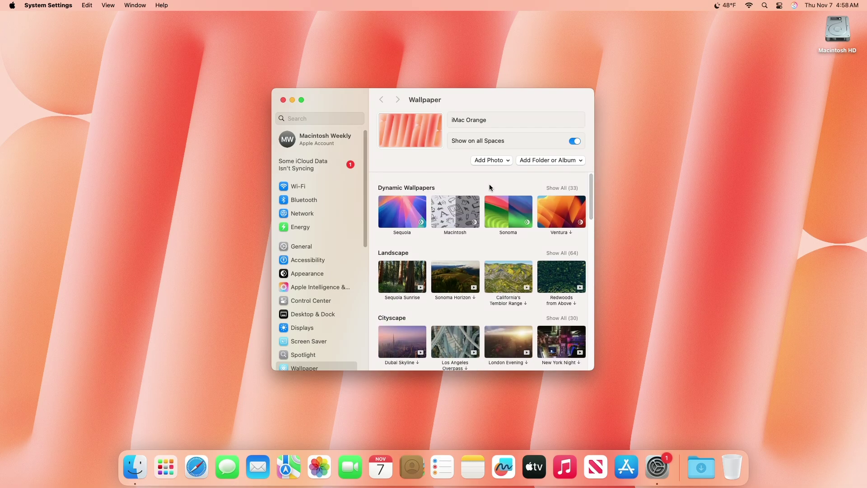
{"action": "left_click", "coordinate": [386, 214]}
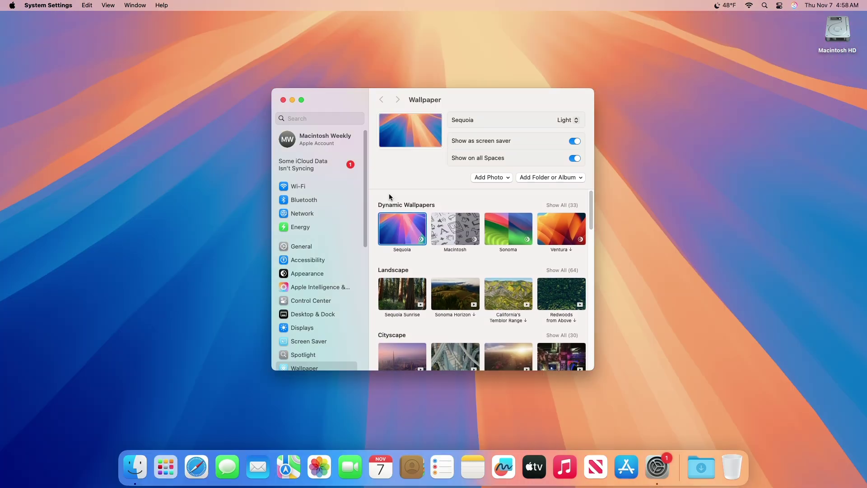
{"action": "left_click", "coordinate": [282, 100]}
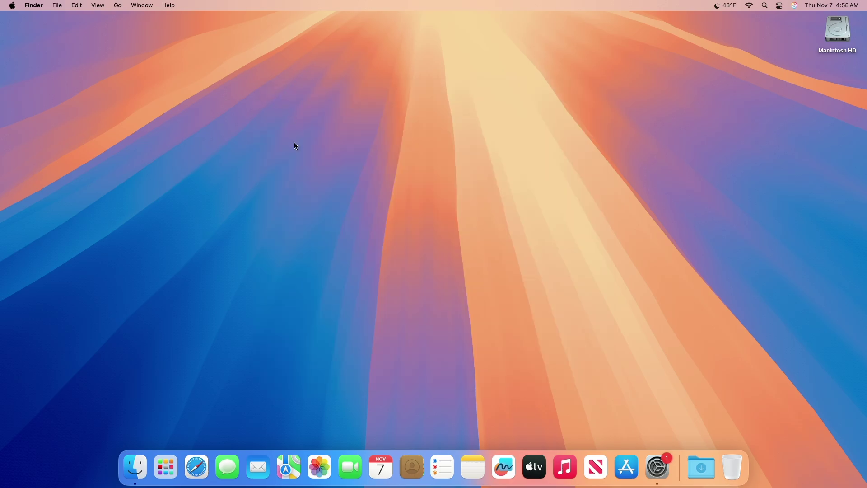